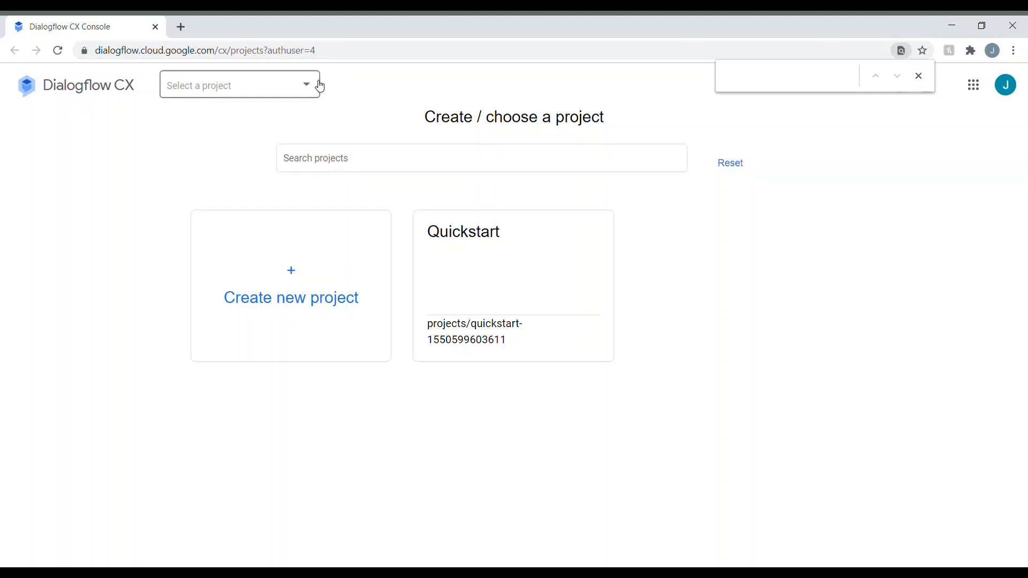
Step: Create and save a new agent named "rentcab" in the Quickstart project
left_click(453, 260)
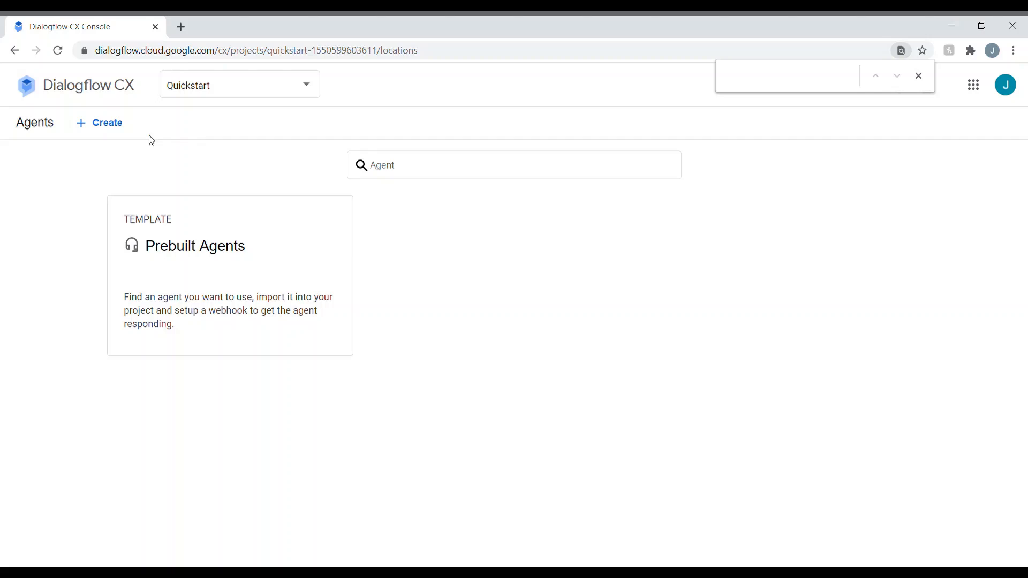
left_click(113, 134)
left_click(204, 168)
type("rent")
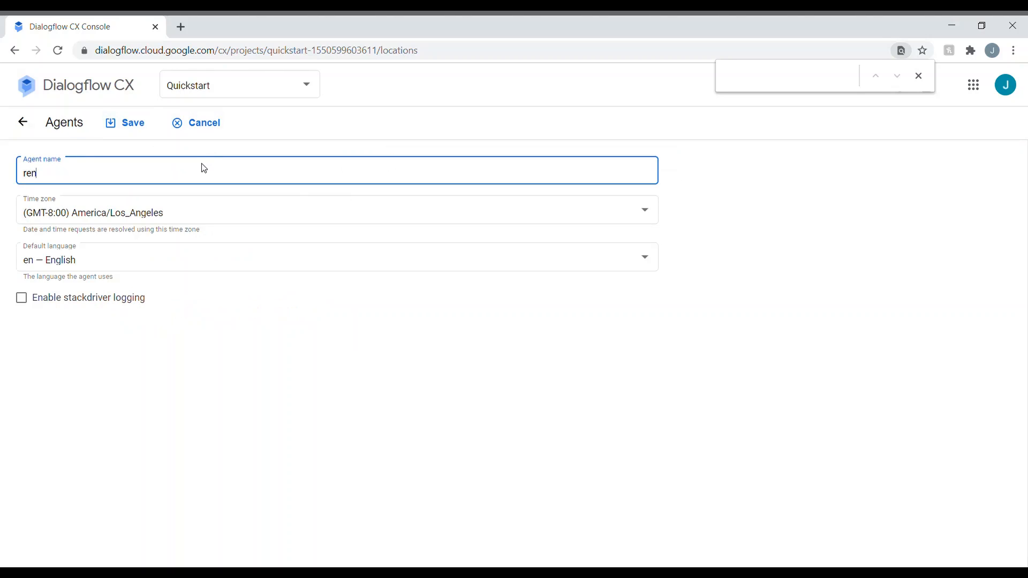
type("cab")
left_click(135, 130)
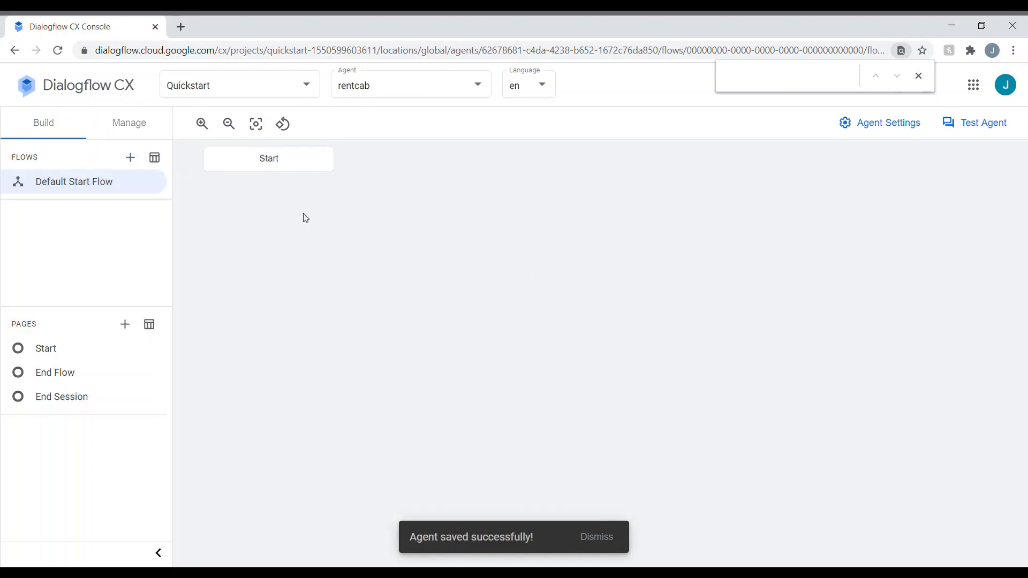
Step: Go back to the agents list, reopen the rentcab agent and bring up its list of intents
left_click(12, 49)
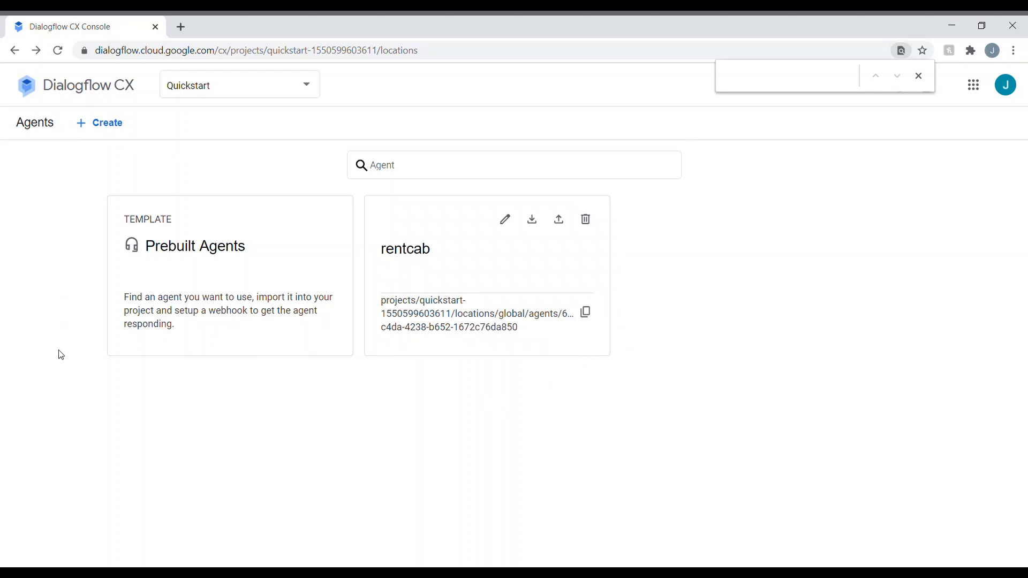
left_click(414, 256)
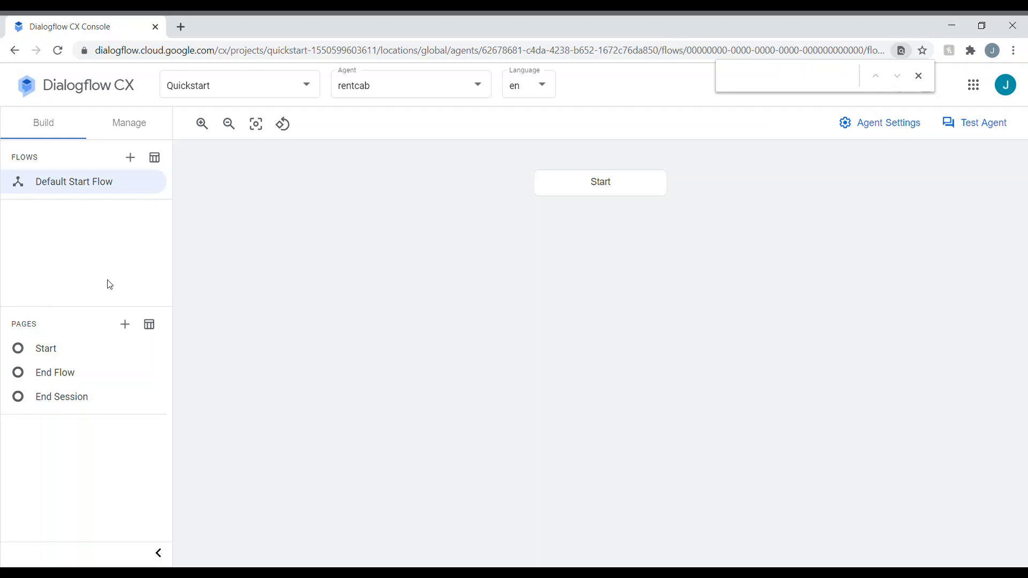
left_click(918, 76)
left_click(121, 130)
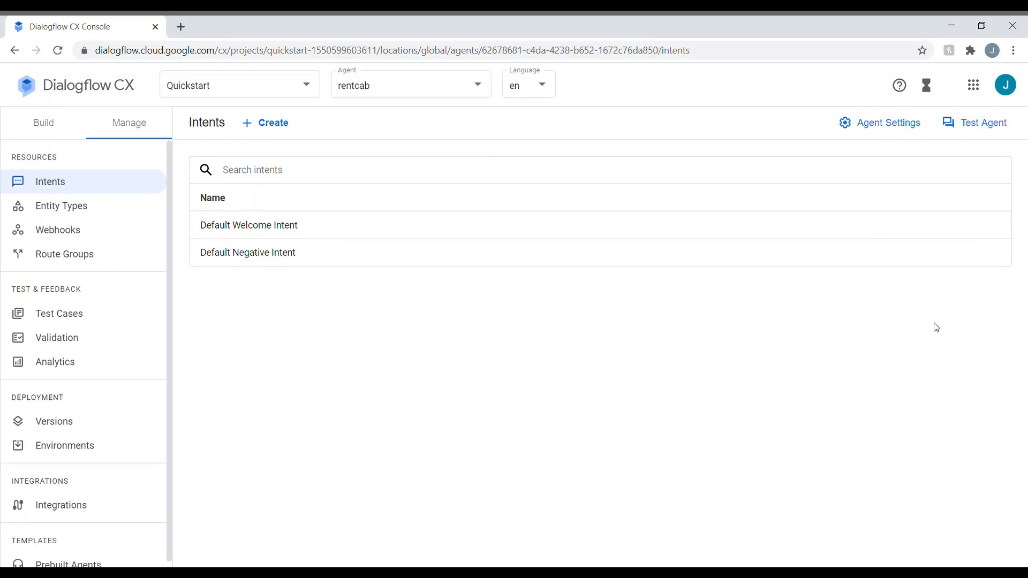
Step: Examine the Default Welcome Intent's name, description and training phrases, and return to the intents list
left_click(270, 232)
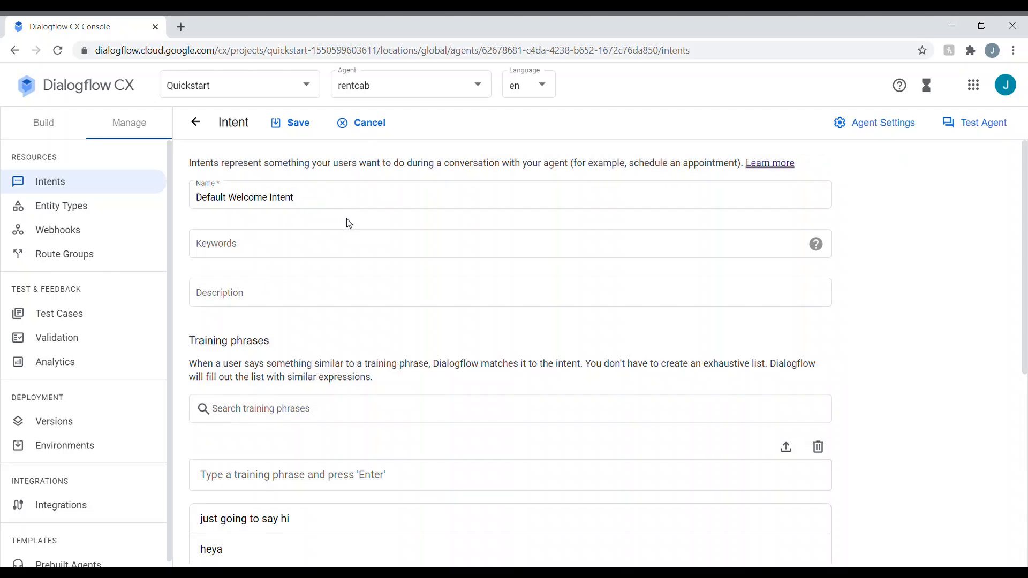
left_click(308, 205)
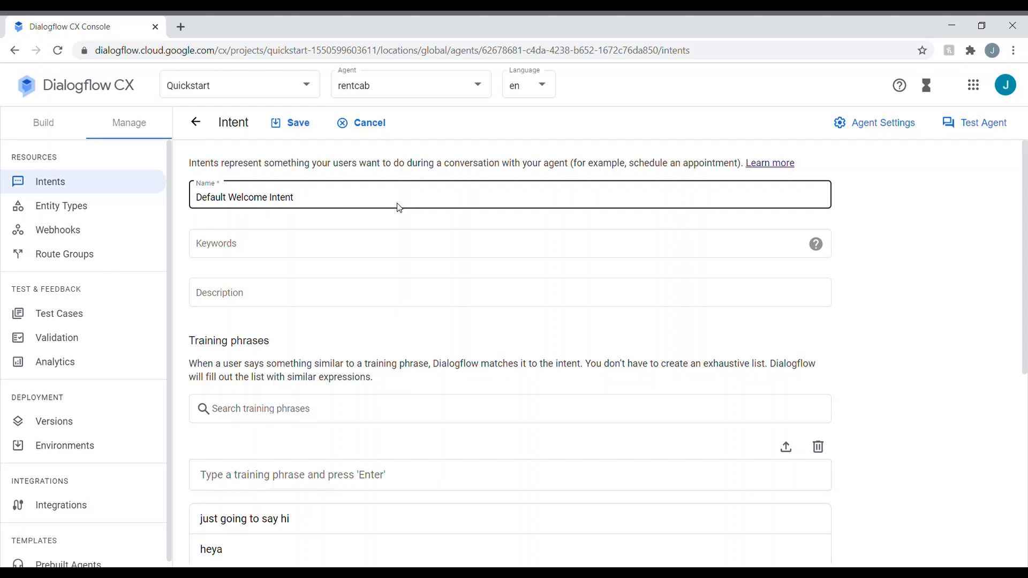
scroll(402, 208, "down", 2)
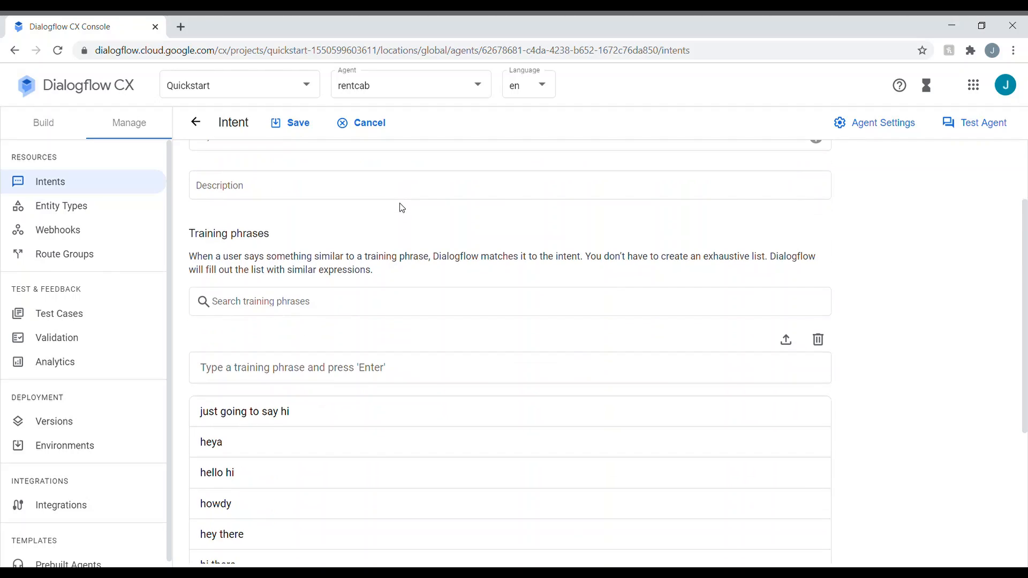
scroll(402, 208, "up", 2)
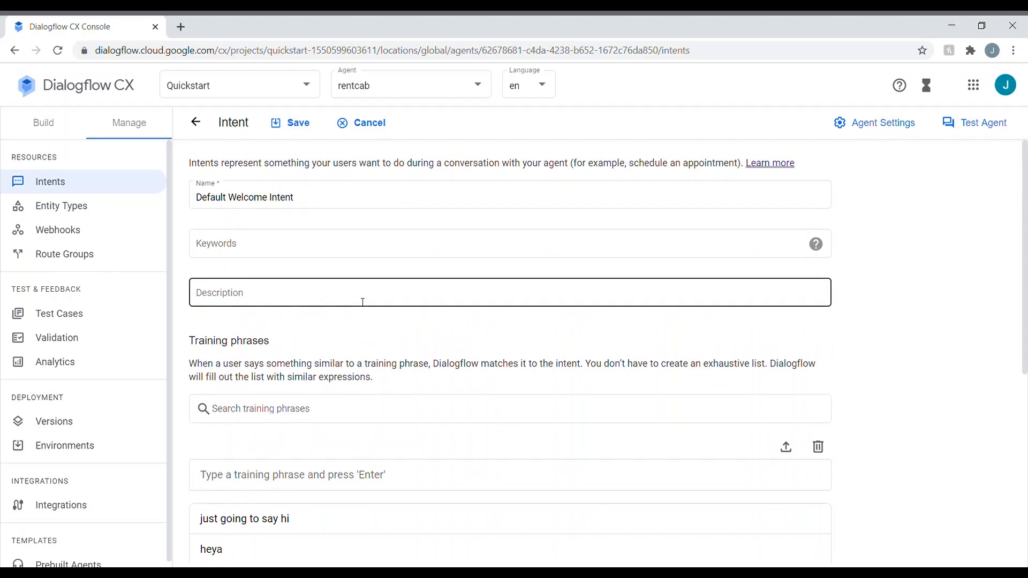
scroll(363, 302, "down", 2)
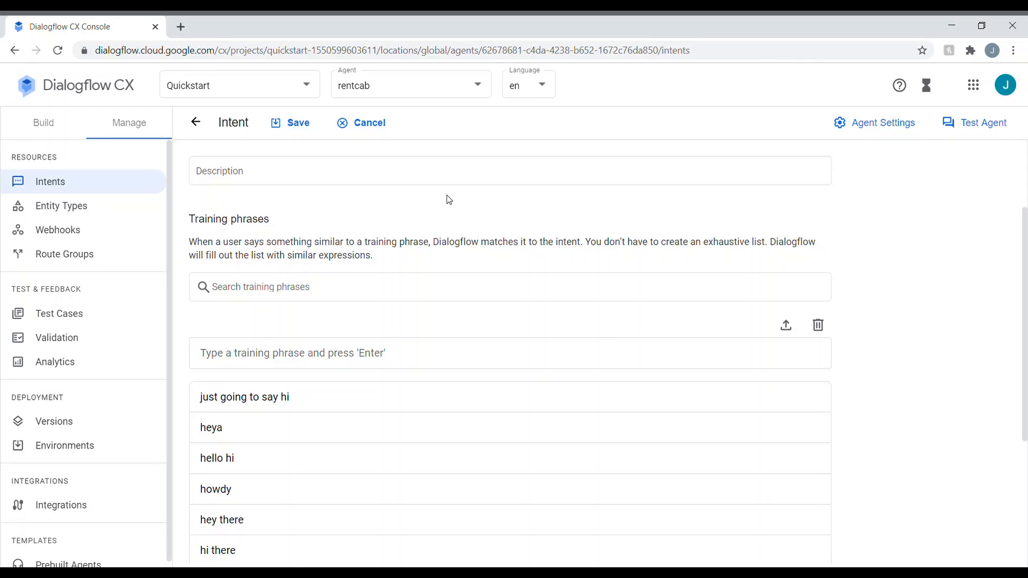
double_click(198, 122)
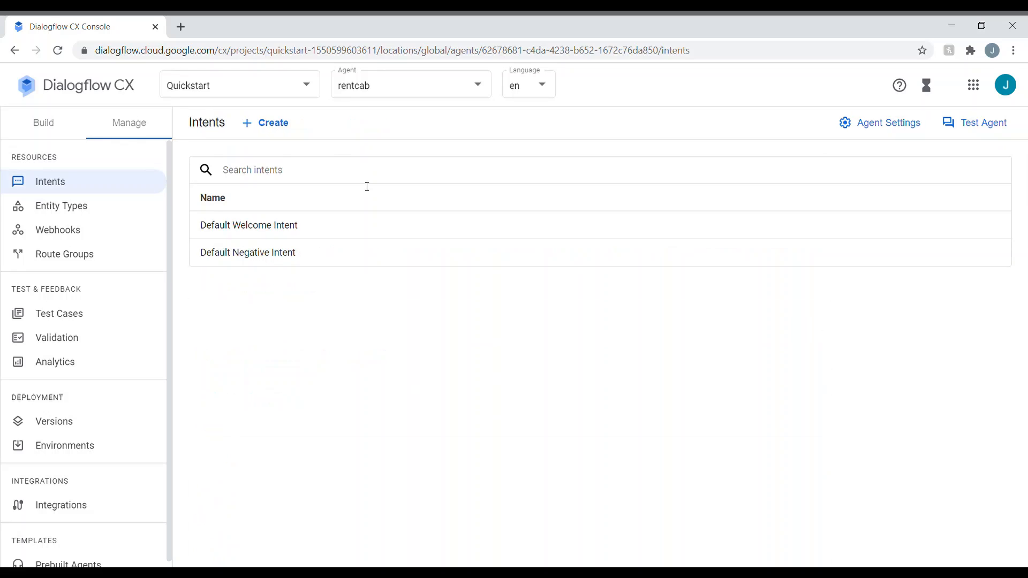
Step: Start a new intent named "Create Cab"
left_click(277, 127)
type("Create")
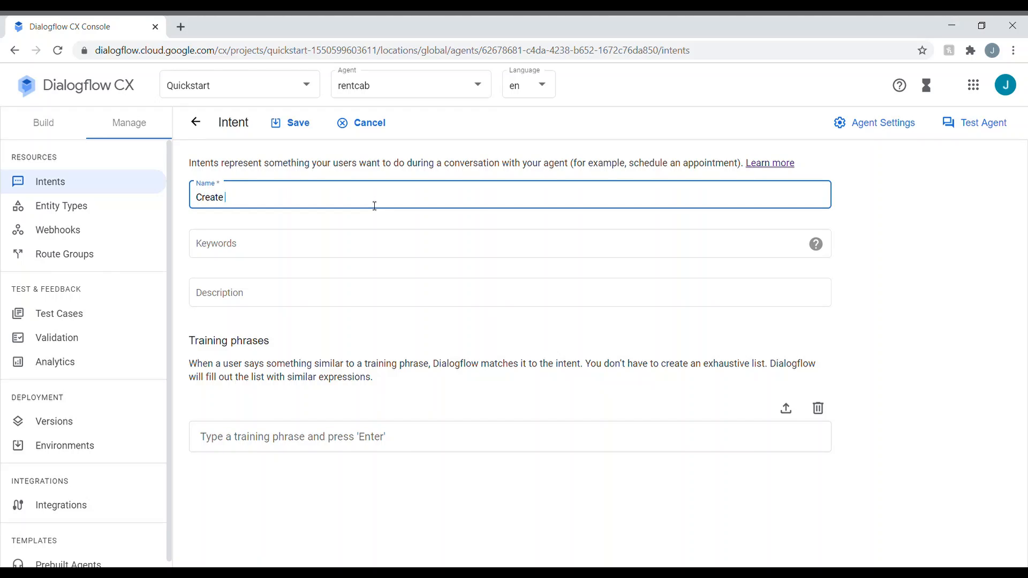
type(" Cab")
Step: Add the training phrase "I am looking to rent a car from Mumbai" and check its annotated city parameter
left_click(355, 436)
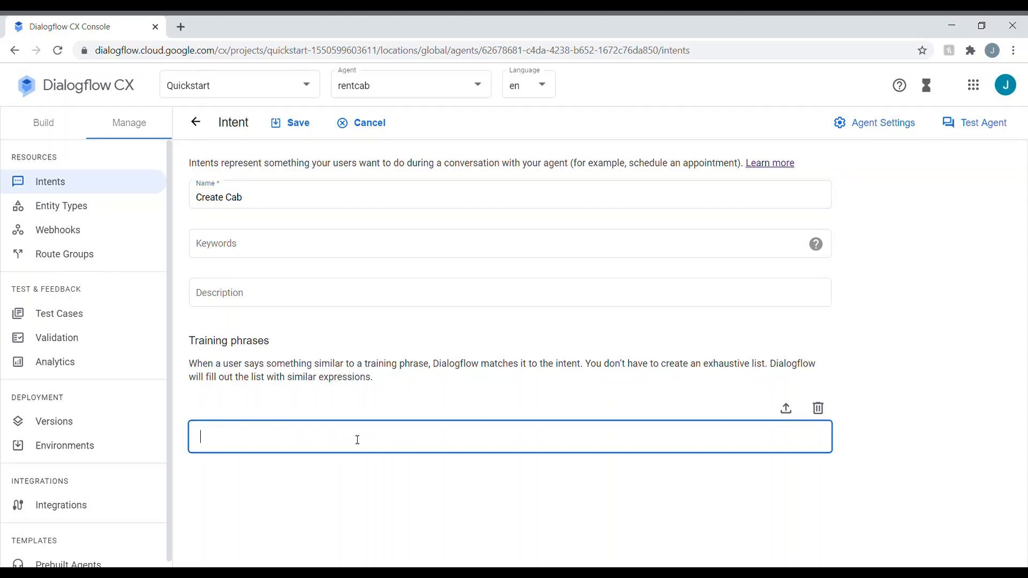
type("I am looking to rent a ")
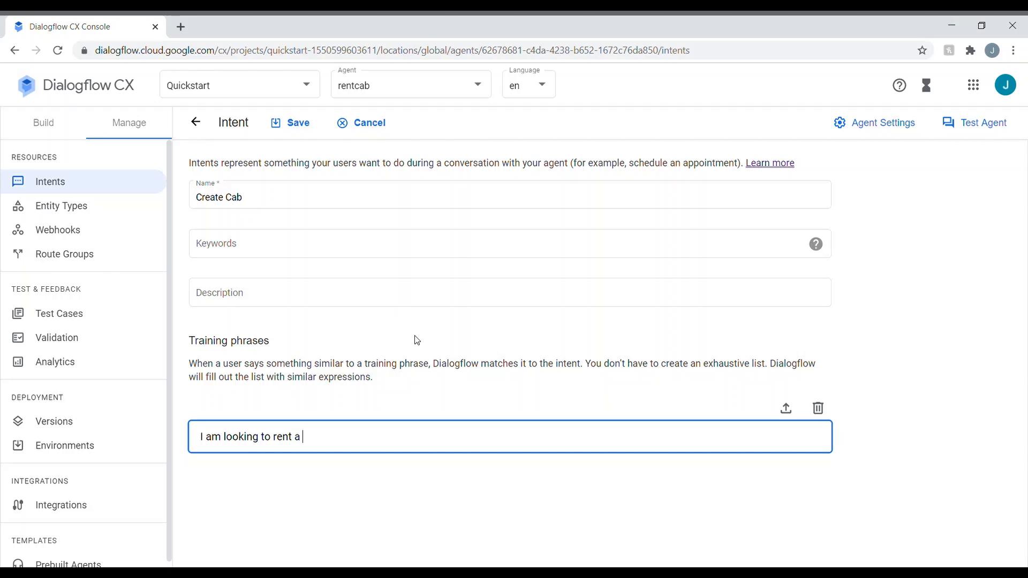
type("car from Mumbai")
key("Return")
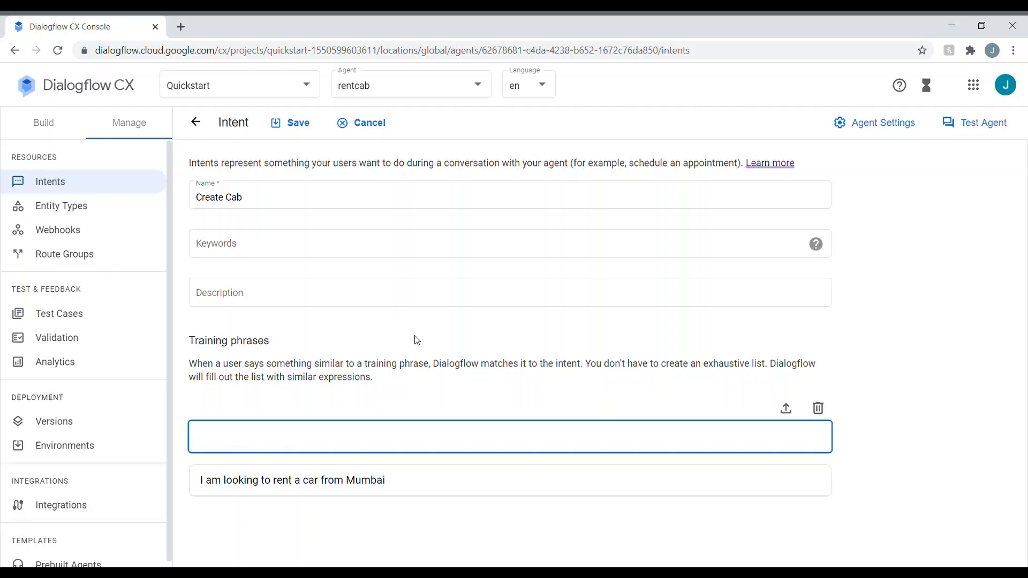
scroll(417, 340, "down", 2)
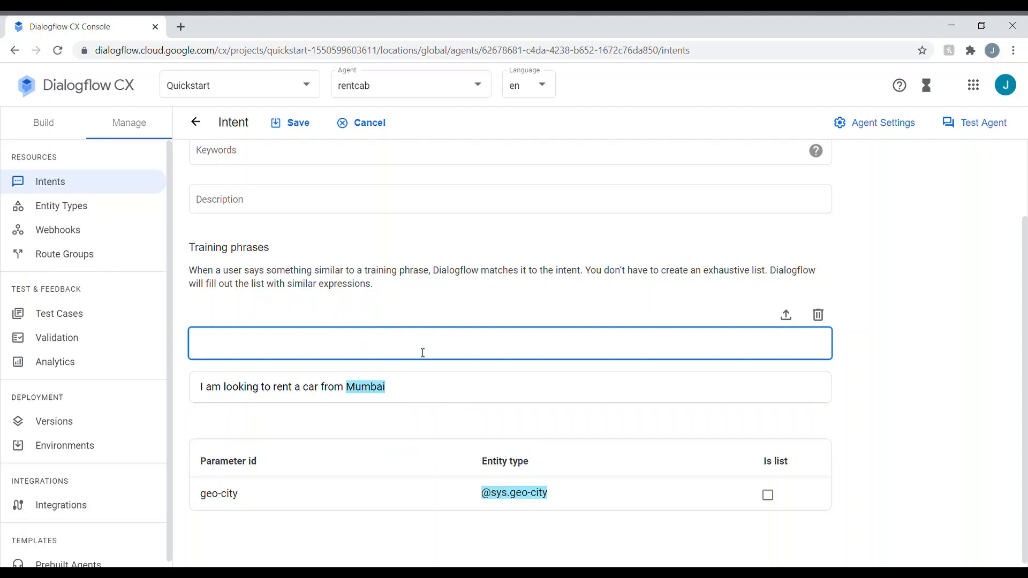
mouse_move(365, 387)
double_click(195, 236)
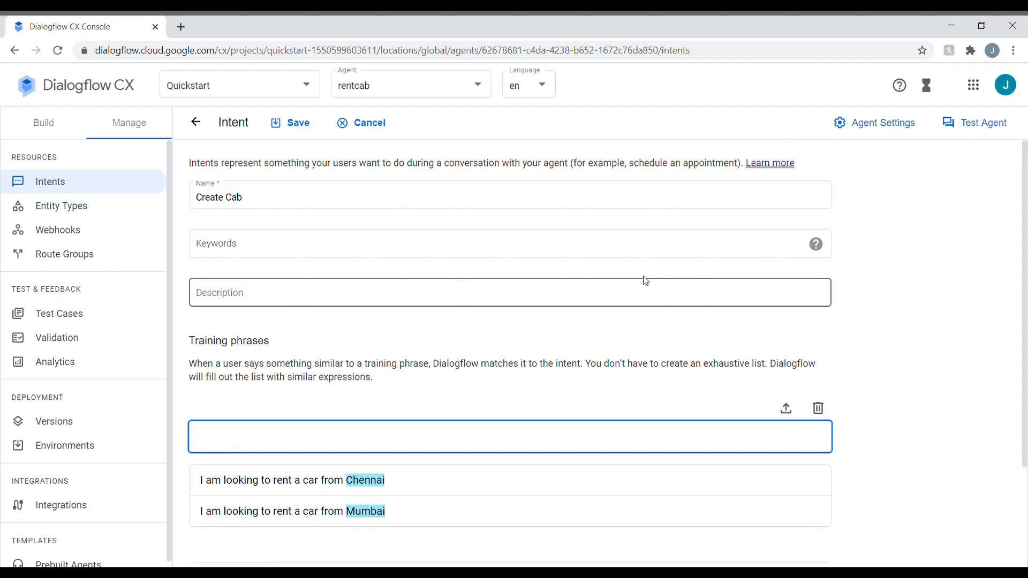
Step: Try a training phrase made of "I am" and a person's first name, and delete it from the intent
type("I am ")
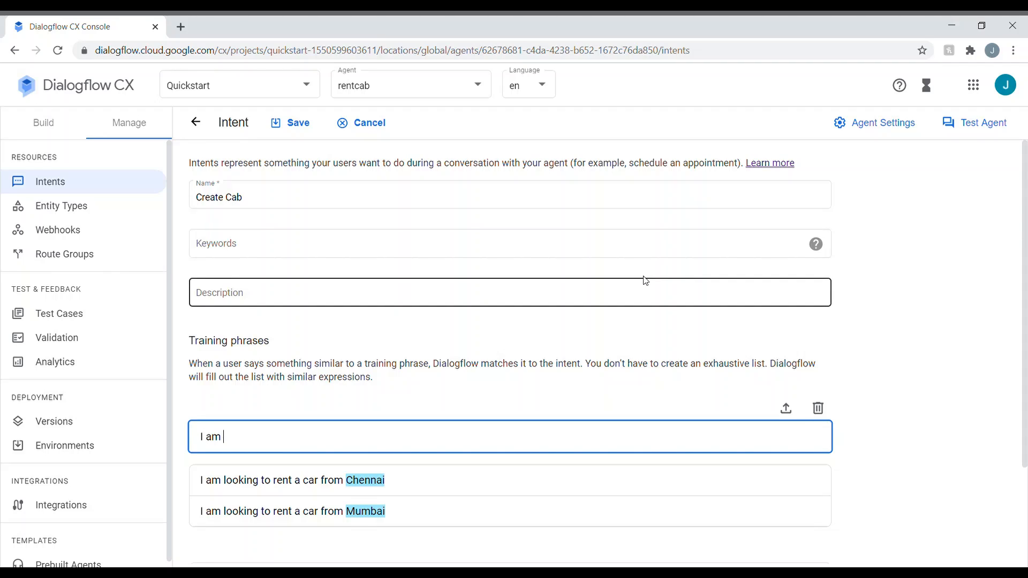
type("jayshree")
key("Return")
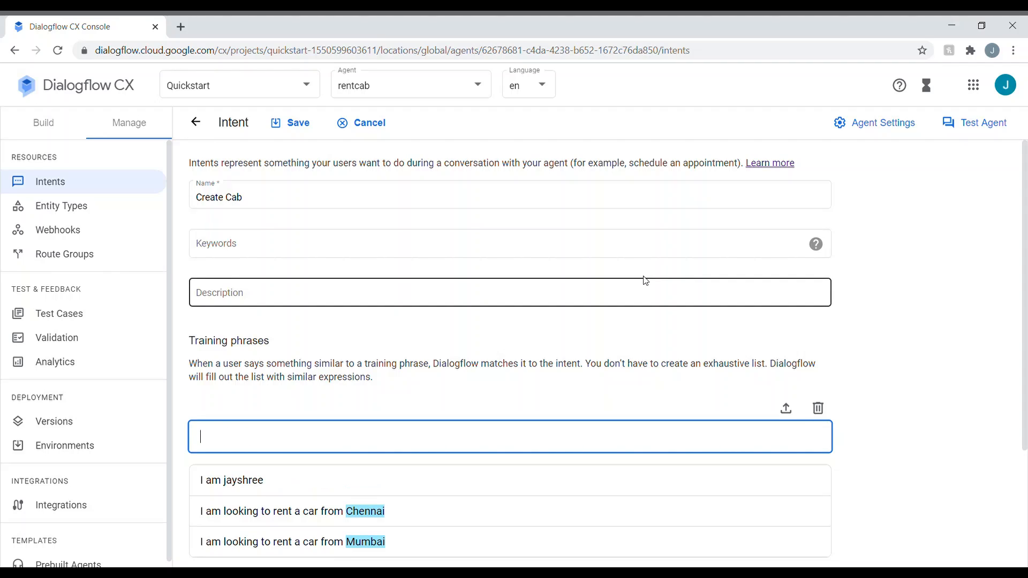
scroll(593, 262, "down", 1)
scroll(442, 404, "down", 2)
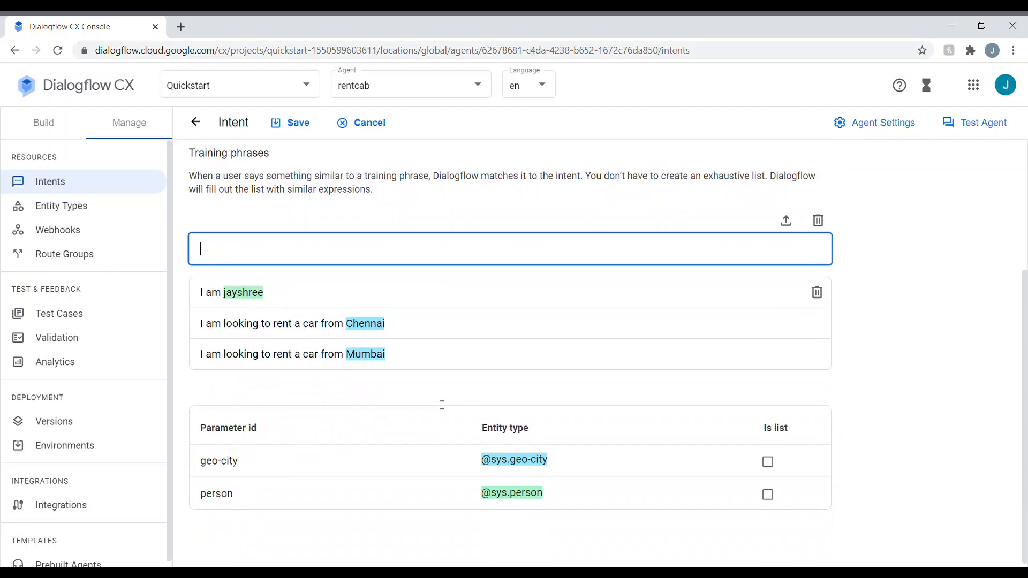
double_click(239, 293)
left_click(816, 293)
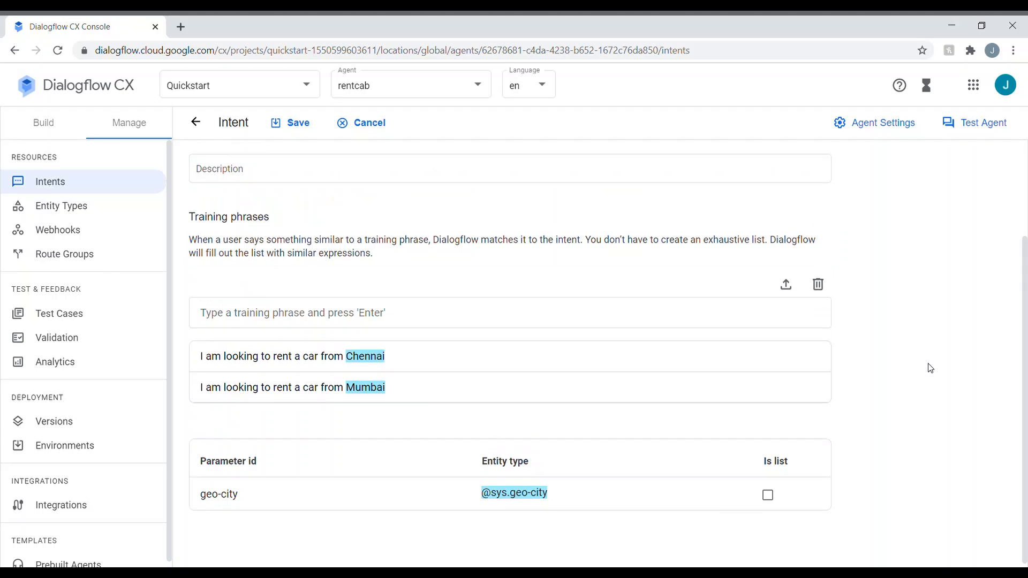
Step: Save the Create Cab intent
scroll(663, 343, "up", 3)
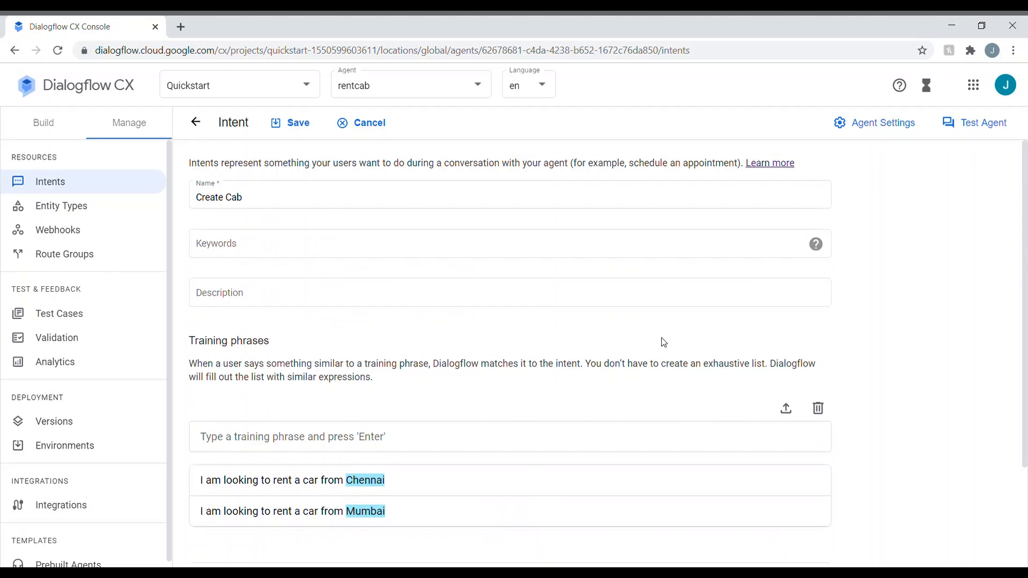
left_click(292, 123)
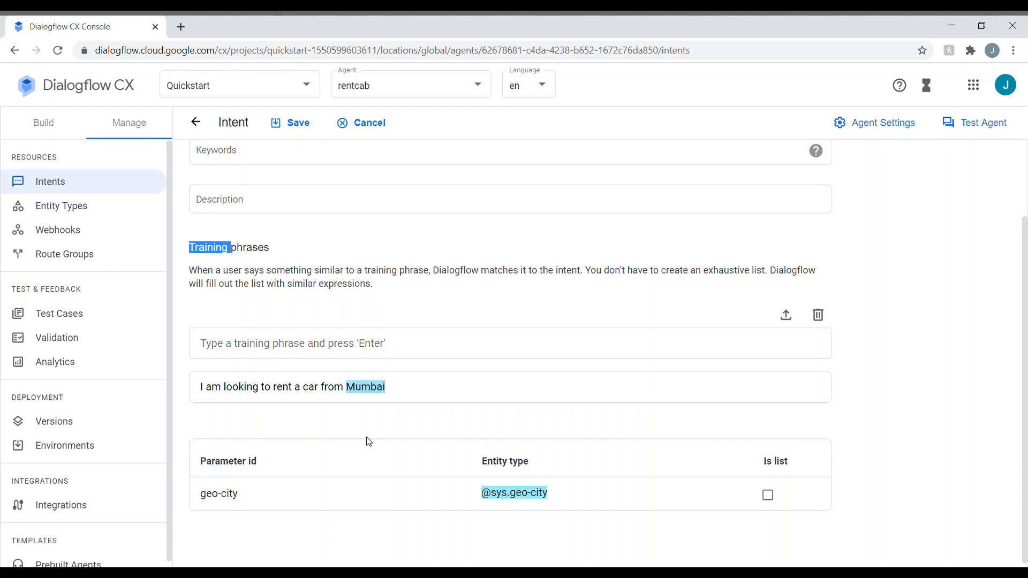
Step: Add the training phrase "I am looking to rent a car from Chennai" to the Create Cab intent
left_click(384, 360)
type("I am looking to rent a car fr")
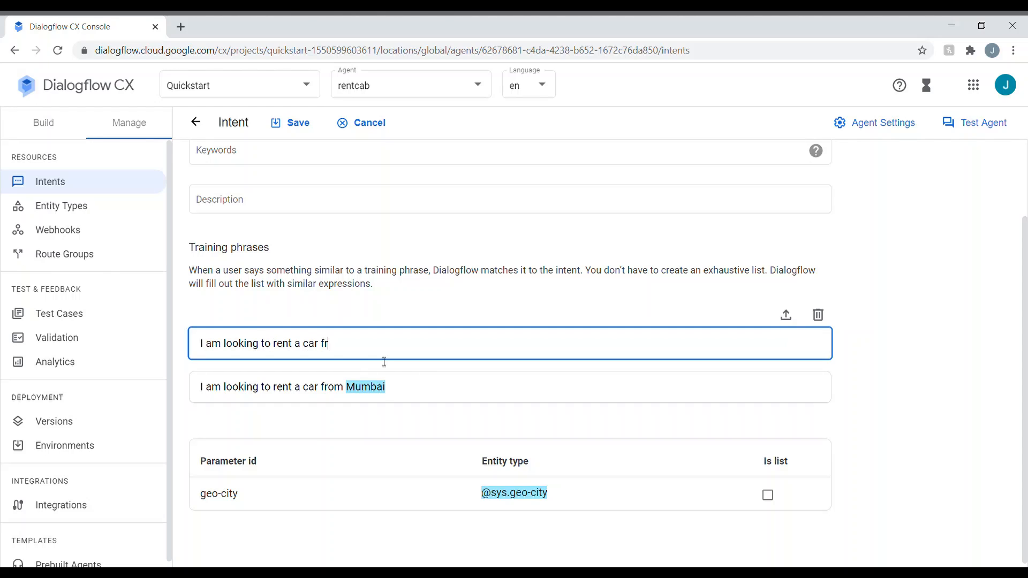
type("om Chennai")
key("Return")
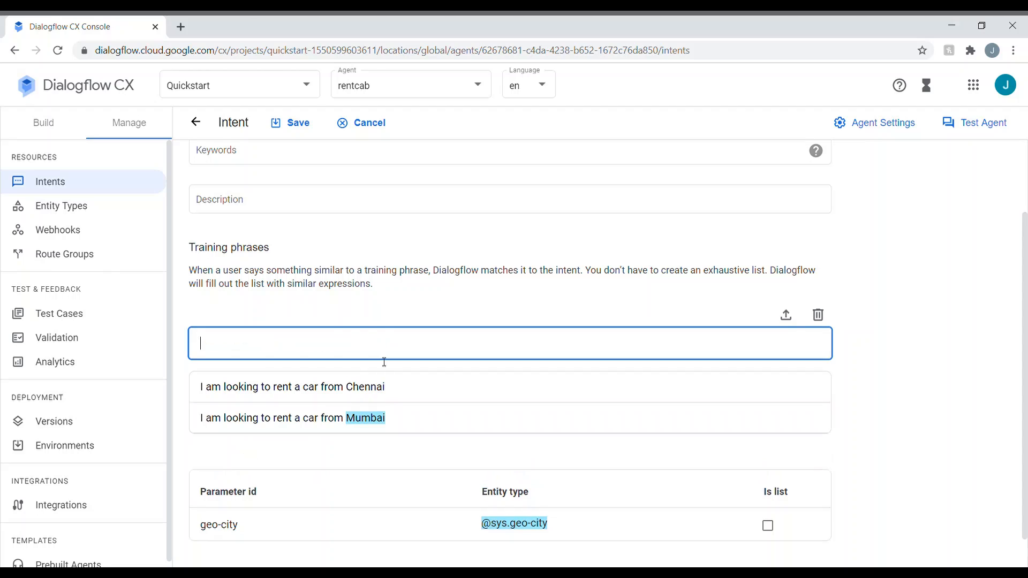
scroll(380, 361, "down", 1)
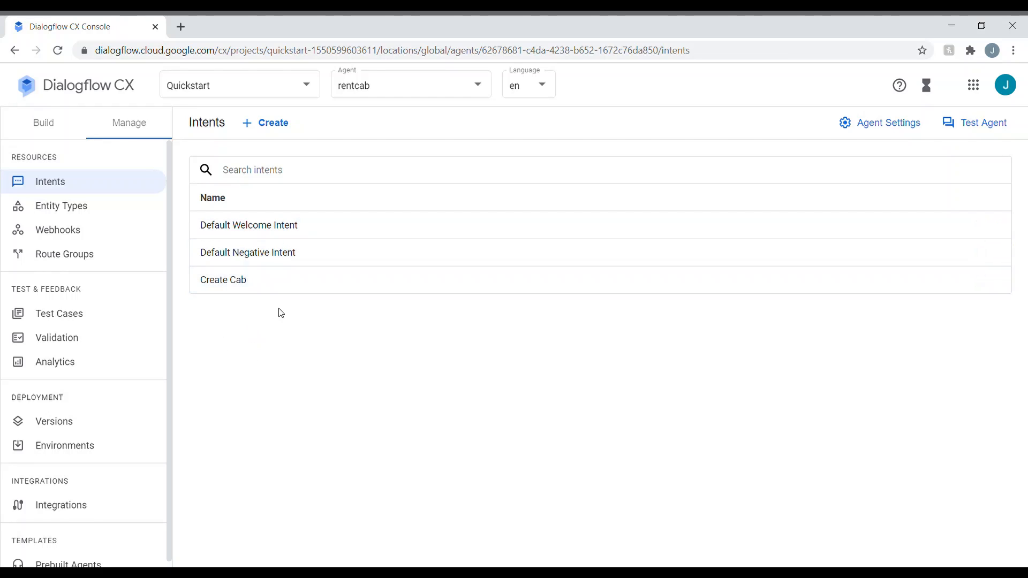
Step: Reopen the Create Cab intent and add the training phrase "Could you help me book a cab from Kerala"
left_click(330, 285)
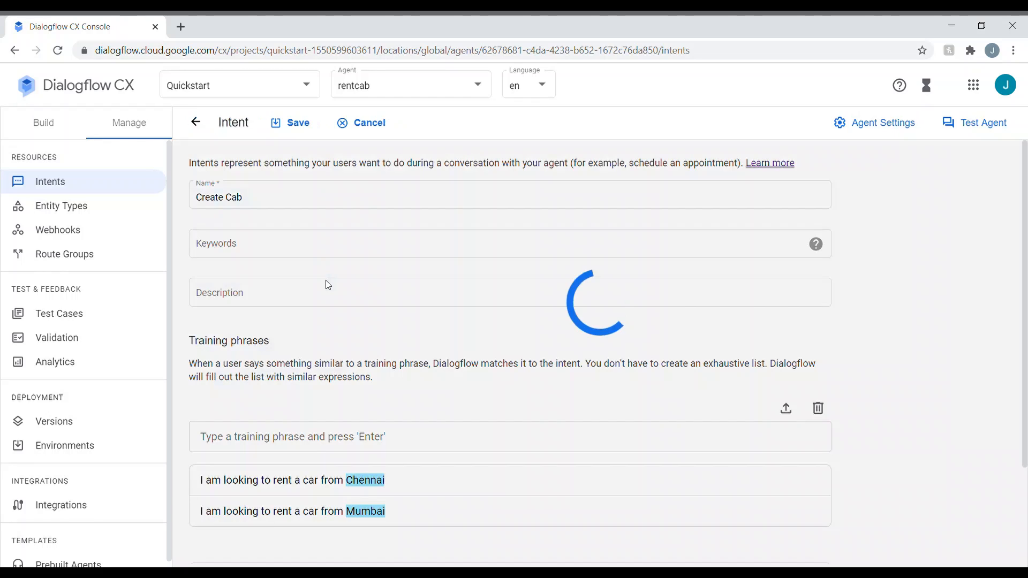
scroll(487, 238, "down", 2)
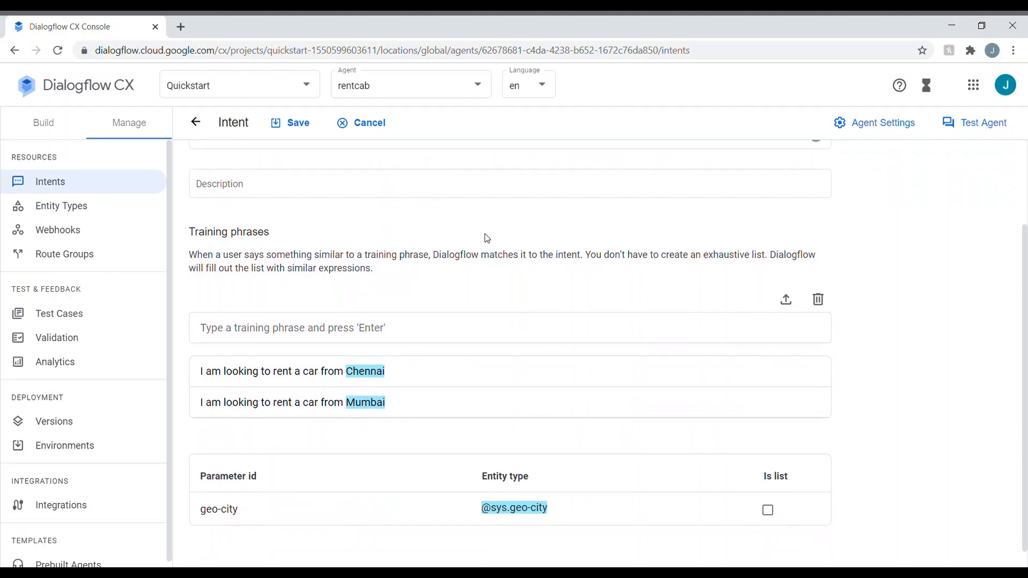
left_click(435, 328)
left_click(439, 328)
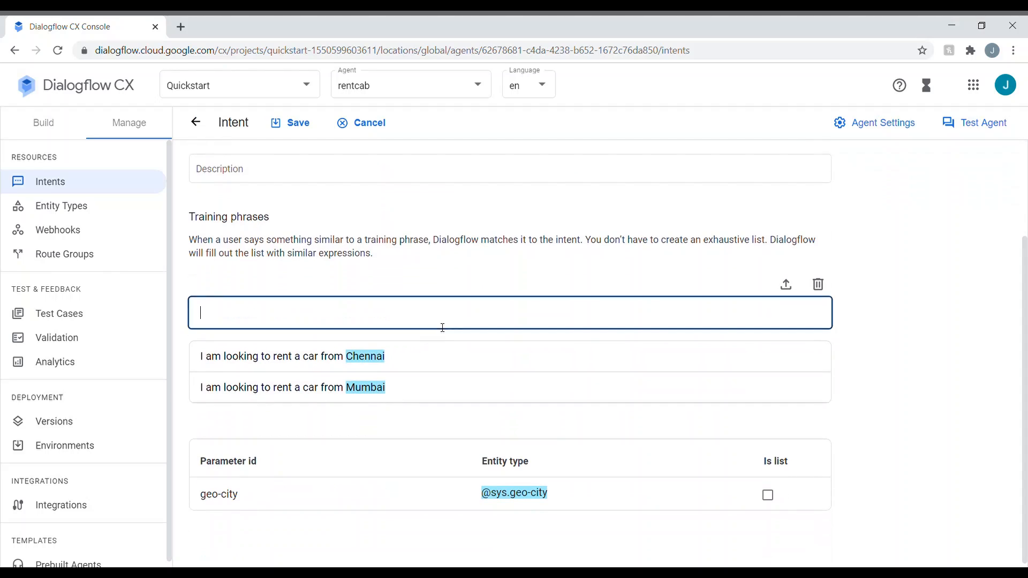
type("Coul")
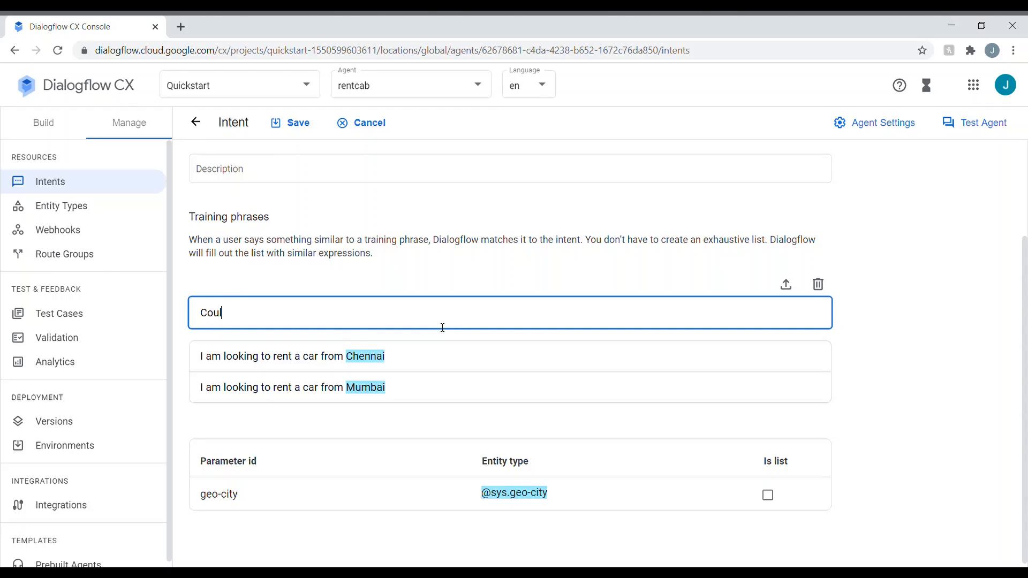
type("d you help me book a cab from Keraka")
key("Return")
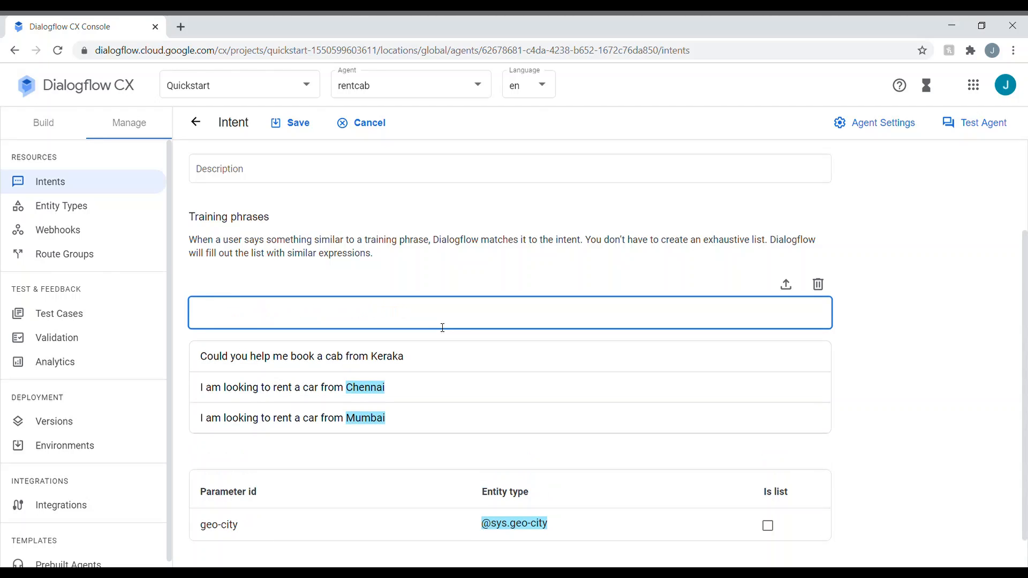
left_click(408, 358)
key("BackSpace")
key("BackSpace")
type("la")
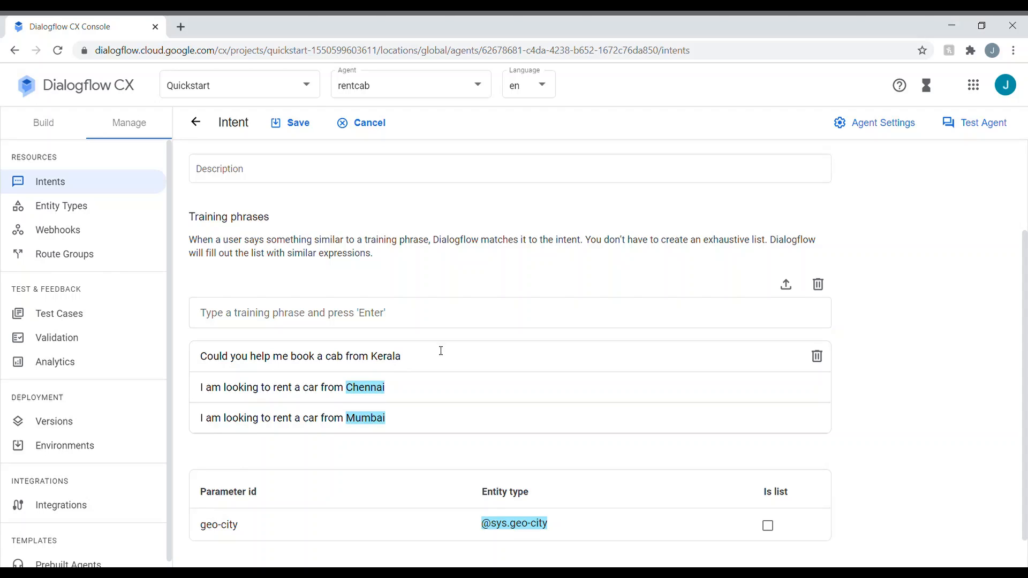
triple_click(431, 367)
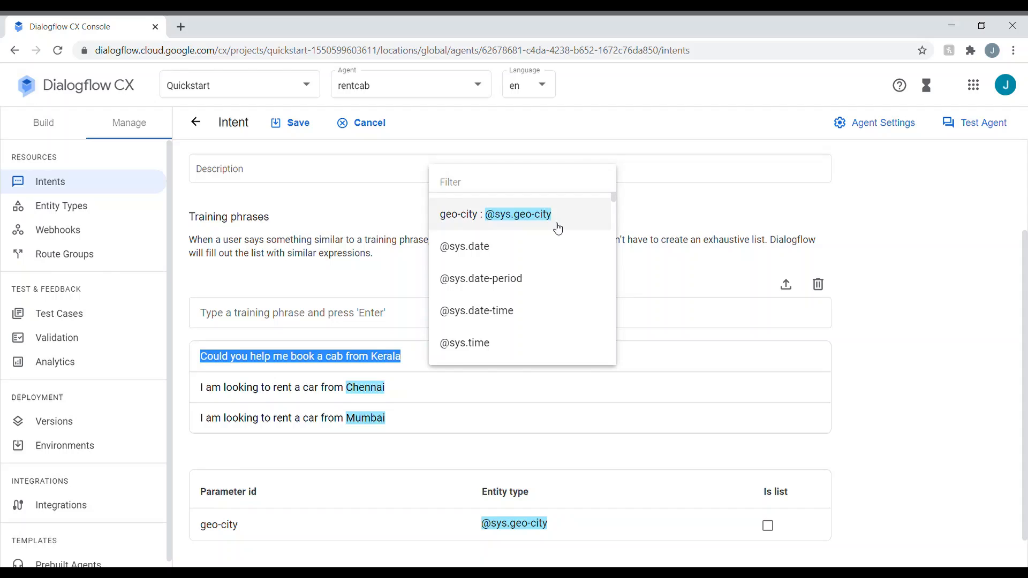
left_click(377, 353)
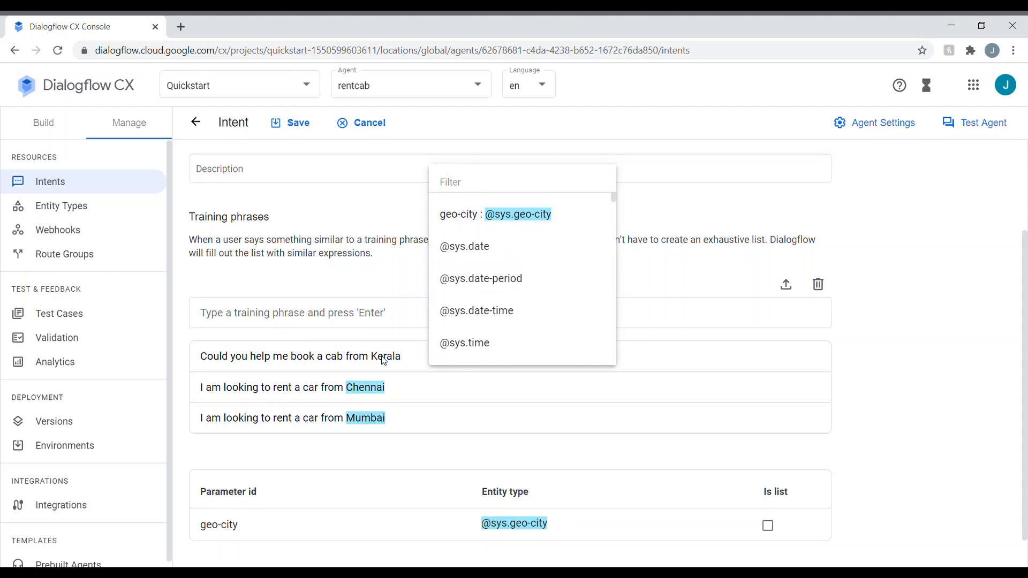
double_click(386, 356)
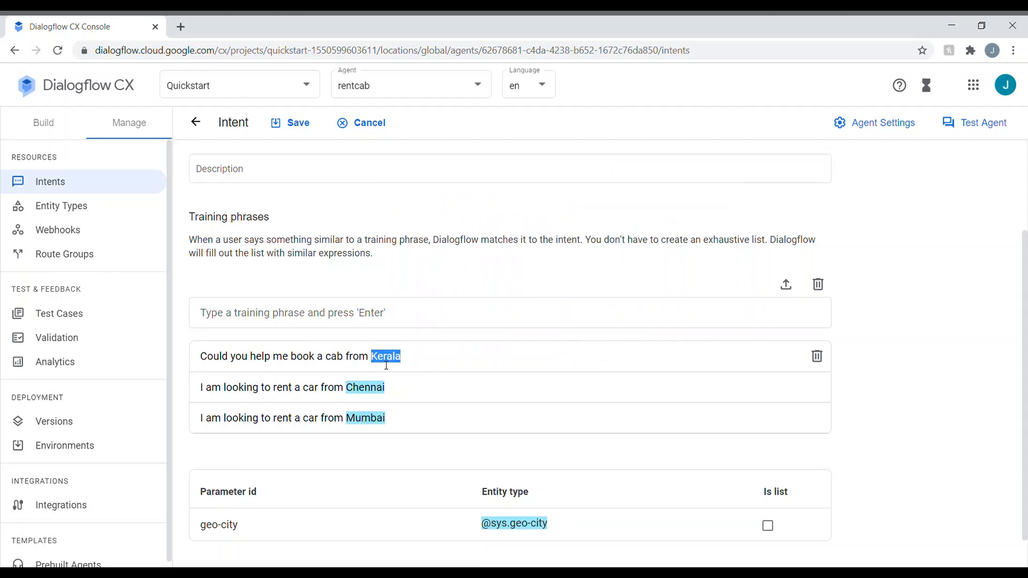
left_click(472, 214)
scroll(933, 417, "down", 1)
scroll(645, 238, "up", 3)
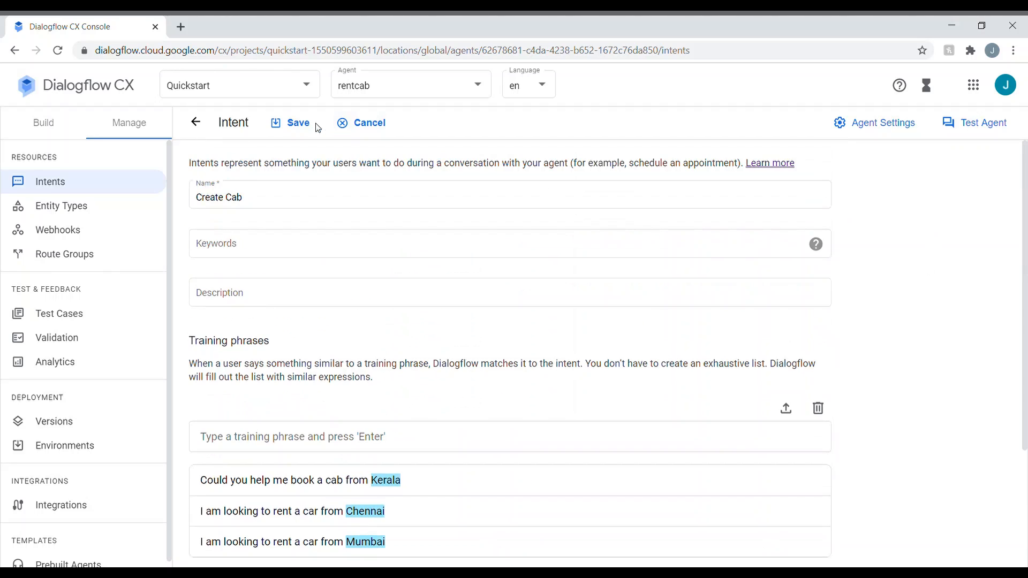
left_click(316, 127)
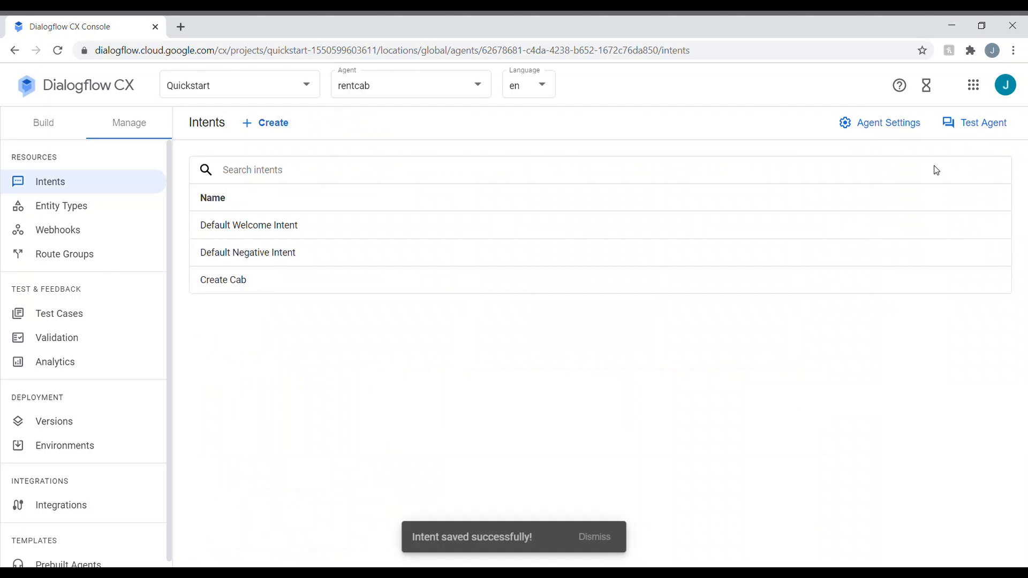